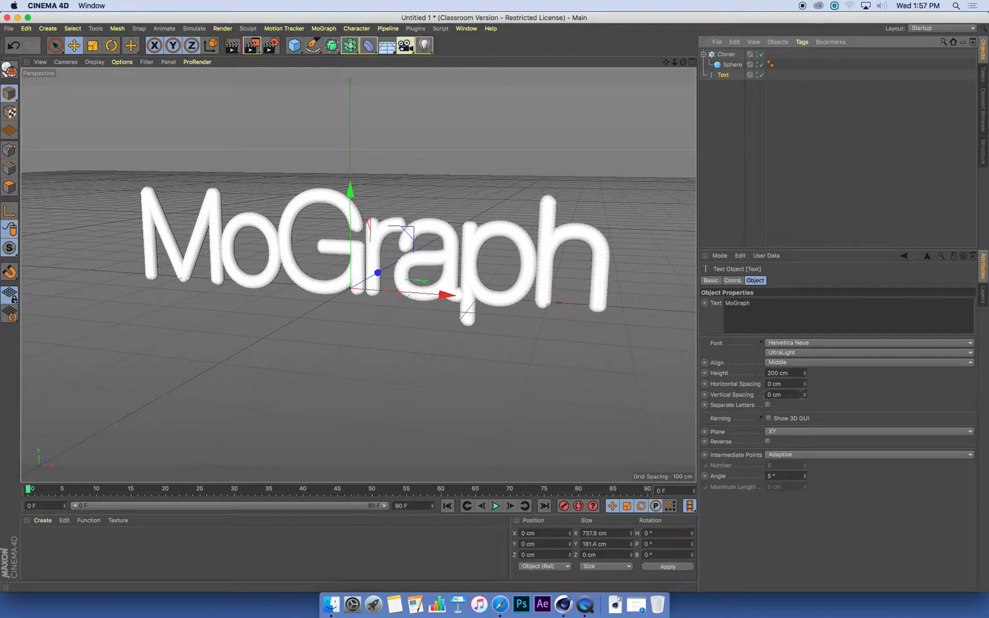
- Set the horizontal spacing of the MoGraph text to 28 cm
left_click_drag(805, 384, 805, 370)
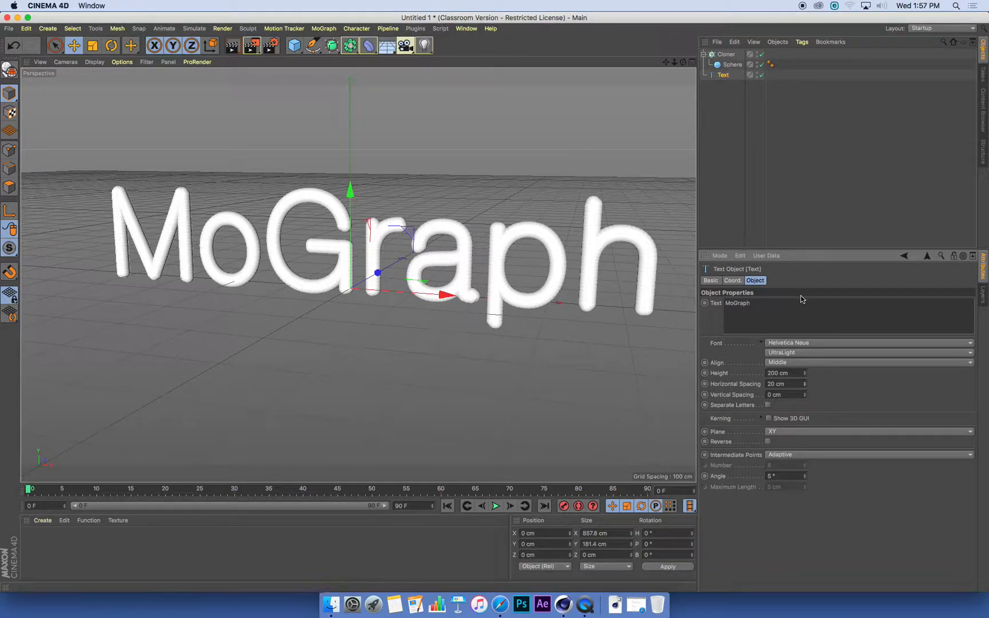
left_click_drag(805, 386, 824, 382)
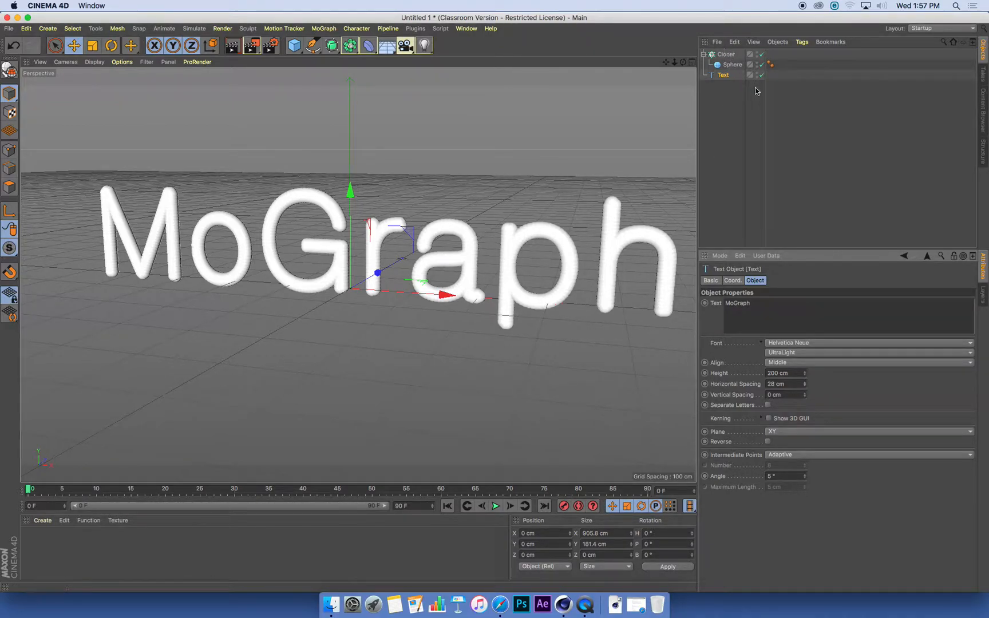
- Set the Cloner's End value to 0 % with a keyframe at frame 0
left_click(722, 55)
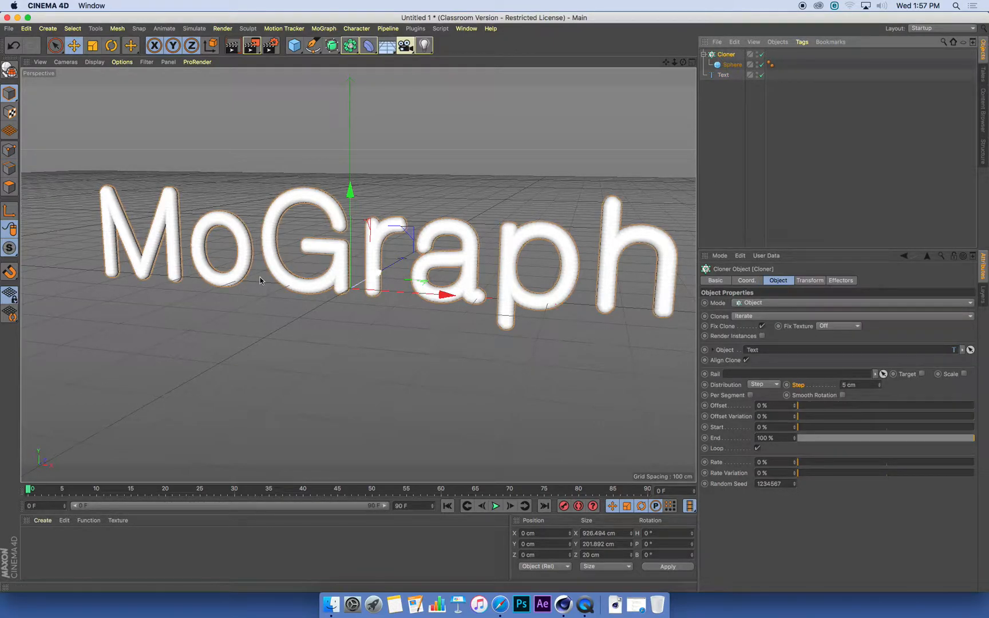
mouse_move(953, 439)
left_mouse_down()
mouse_move(802, 445)
mouse_move(976, 445)
left_mouse_up()
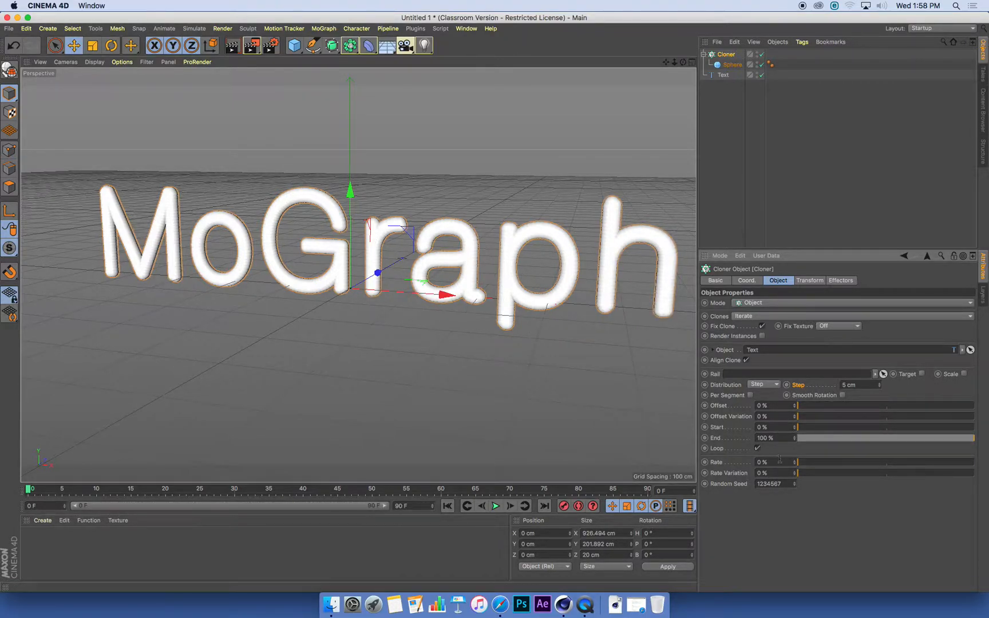
left_click(30, 490)
left_click(27, 490)
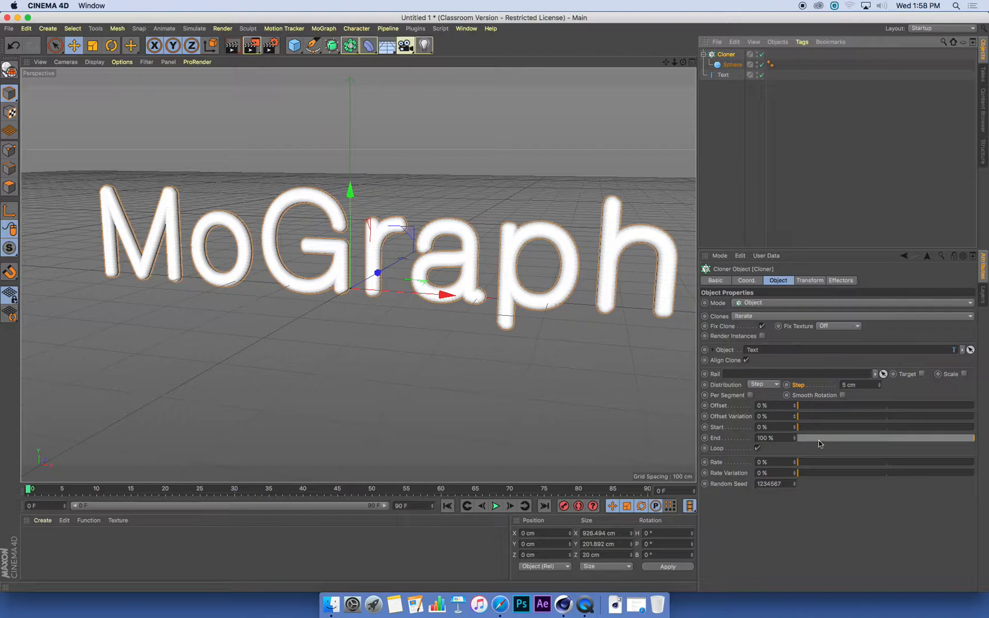
left_click_drag(810, 438, 791, 444)
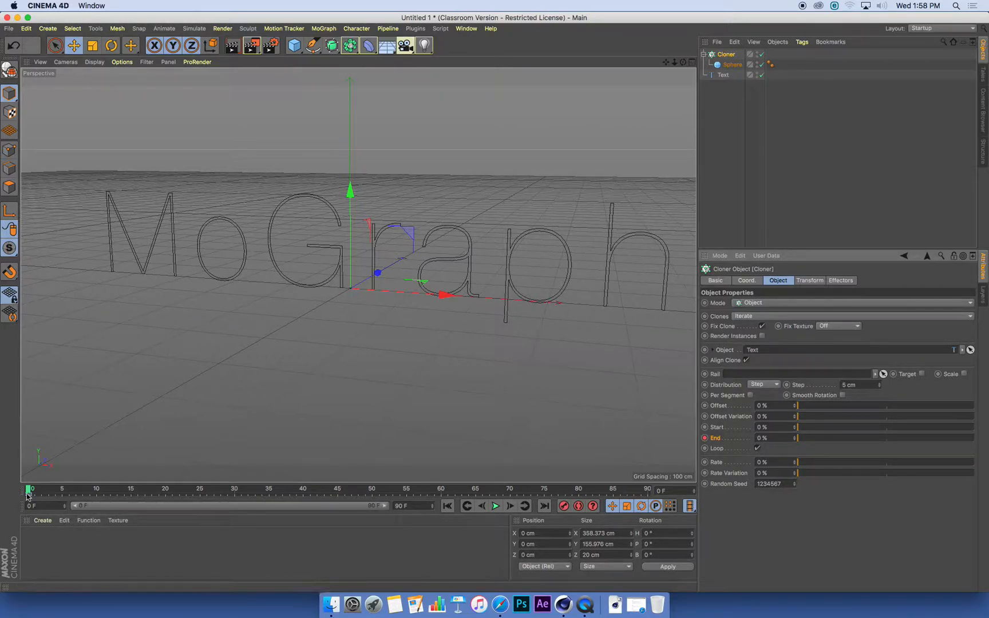
- Keyframe the Cloner's End value at 100 % on frame 75
left_click_drag(27, 492, 546, 496)
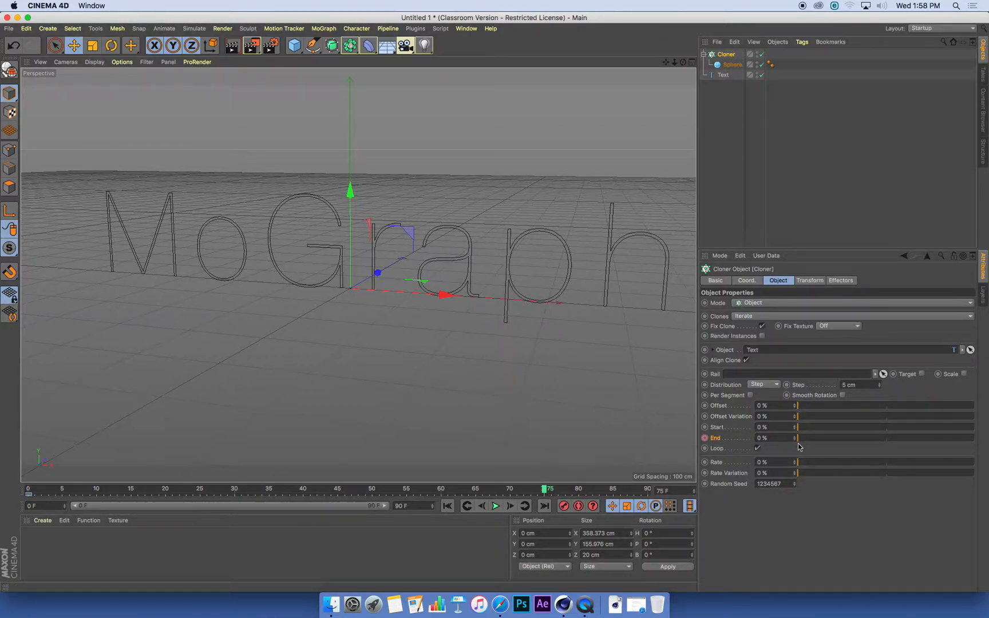
left_click_drag(800, 441, 985, 445)
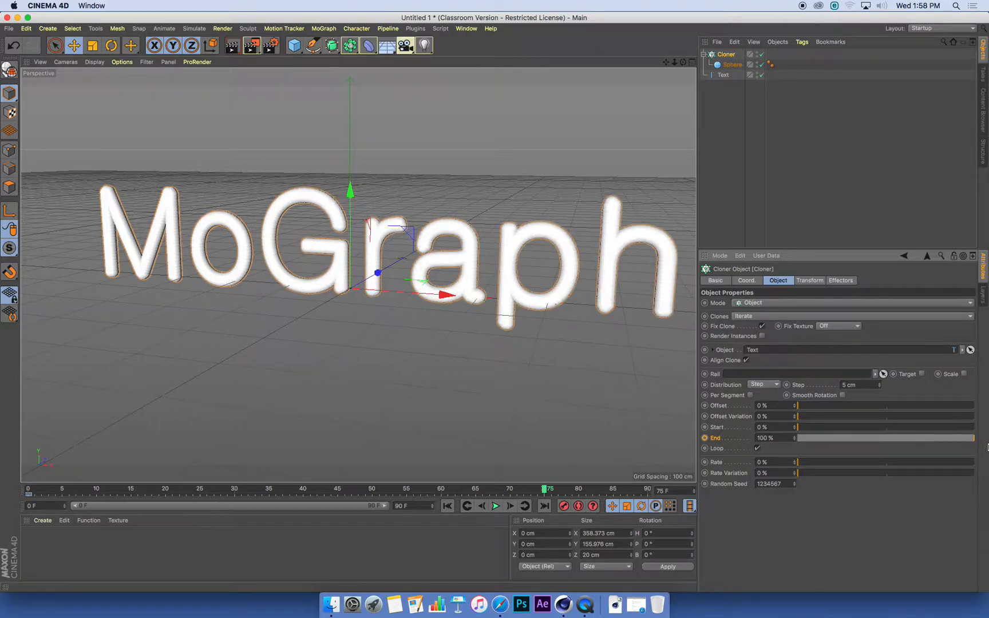
left_click(705, 438)
- Play the animation from the start to check how the spheres write on the MoGraph text
left_click(447, 506)
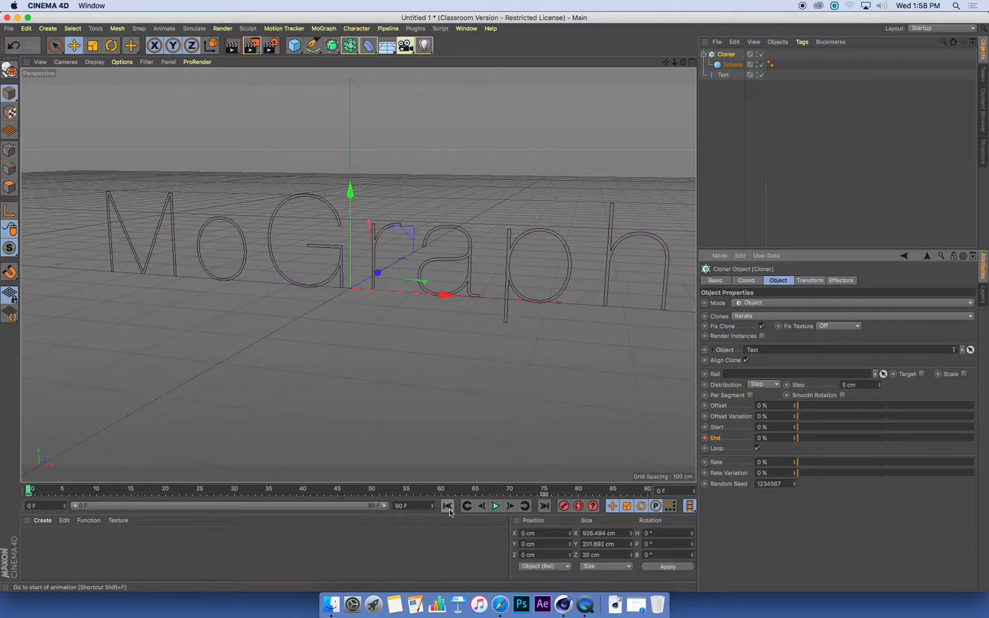
left_click(495, 506)
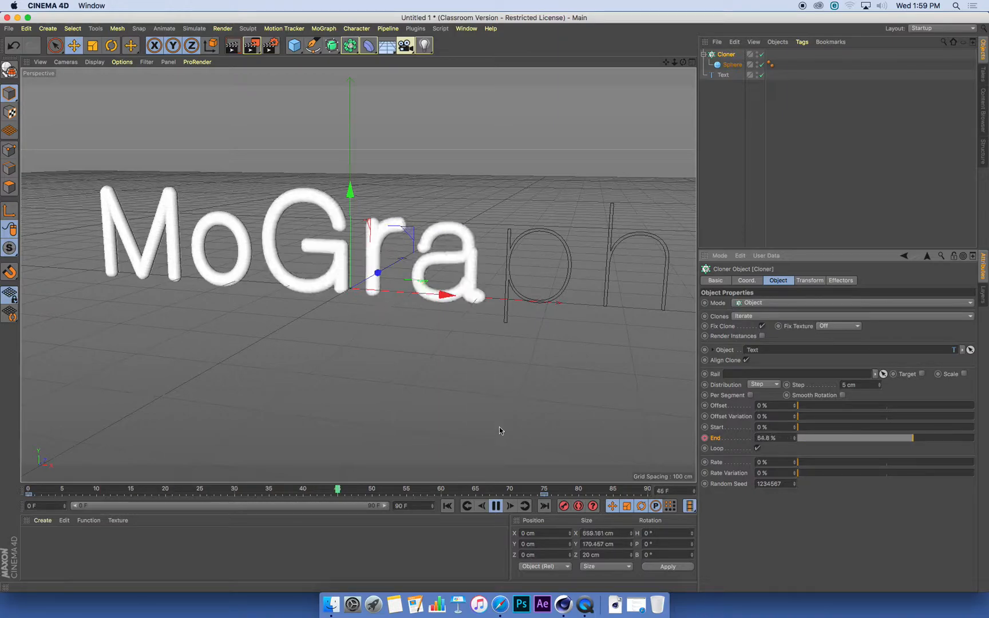
left_click(496, 506)
left_click(220, 488)
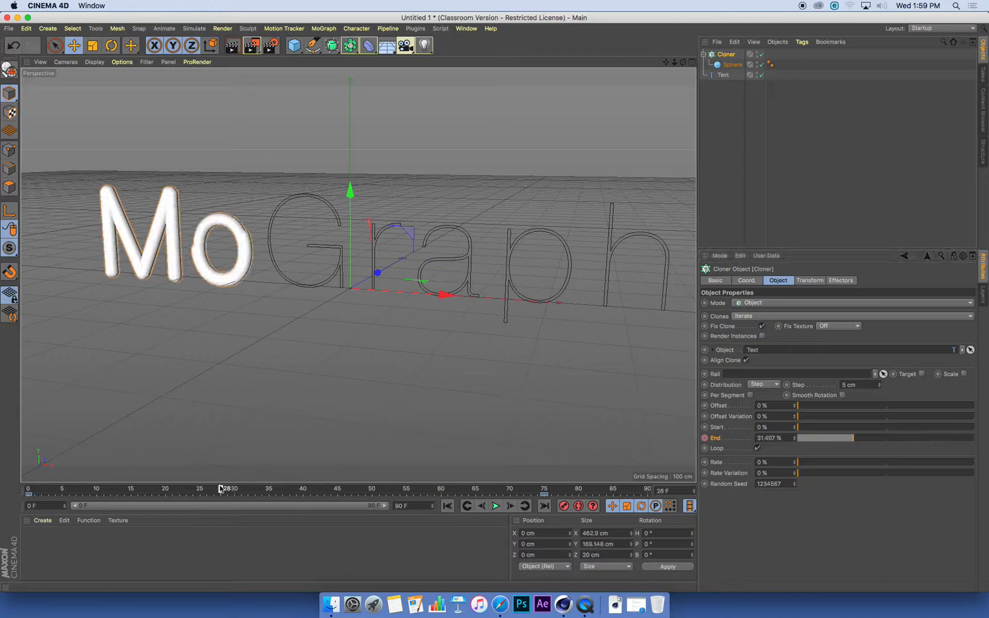
left_click(495, 506)
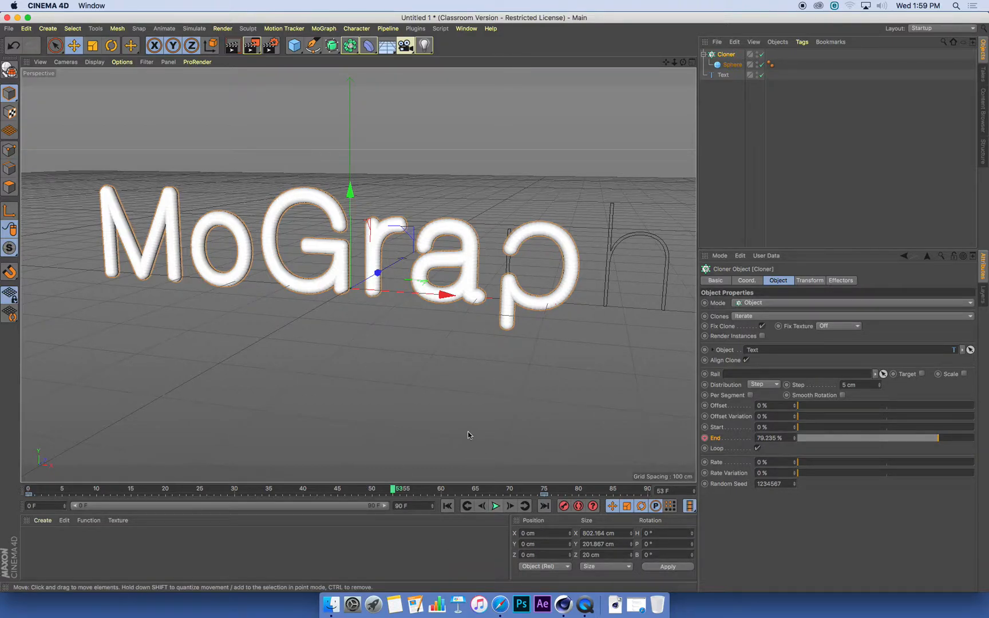
- Add a Rigid Body simulation tag to the Sphere inside the Cloner
left_click(728, 65)
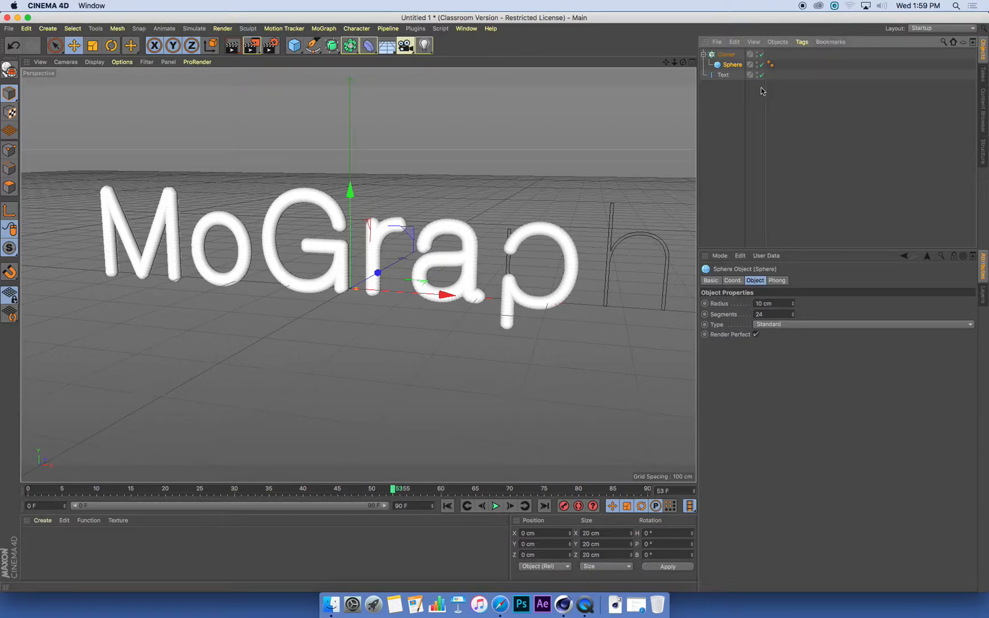
left_click(802, 42)
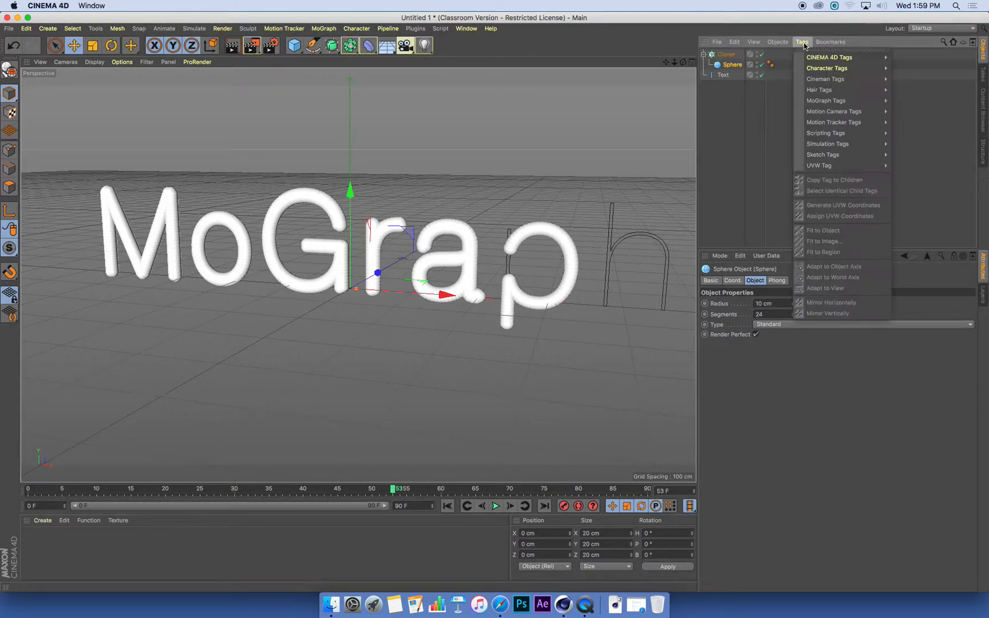
mouse_move(825, 147)
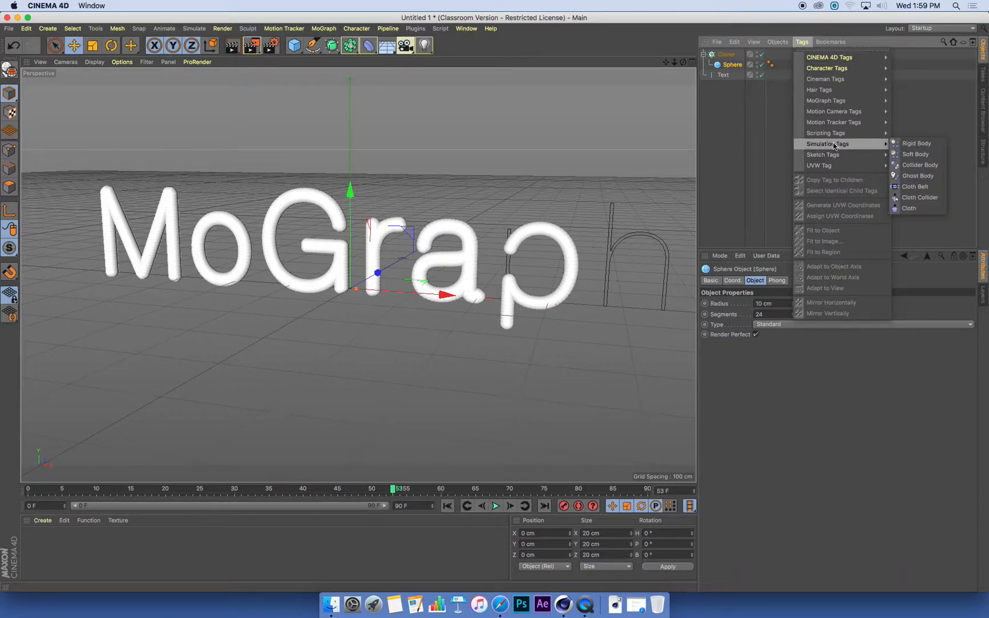
left_click(914, 144)
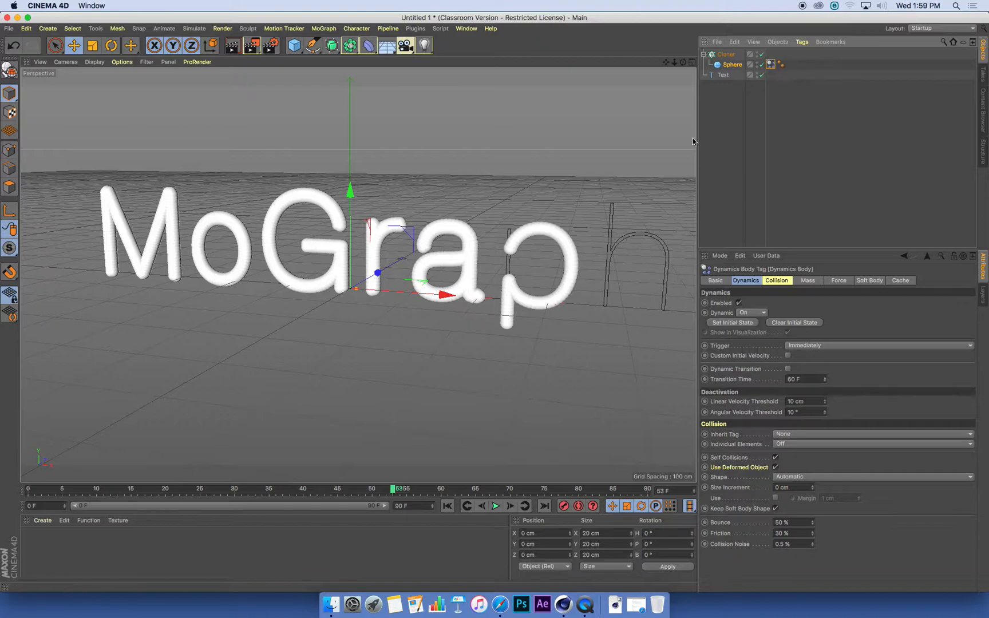
- Play the rigid body simulation from the first frame and examine how the cloned spheres move
left_click(445, 507)
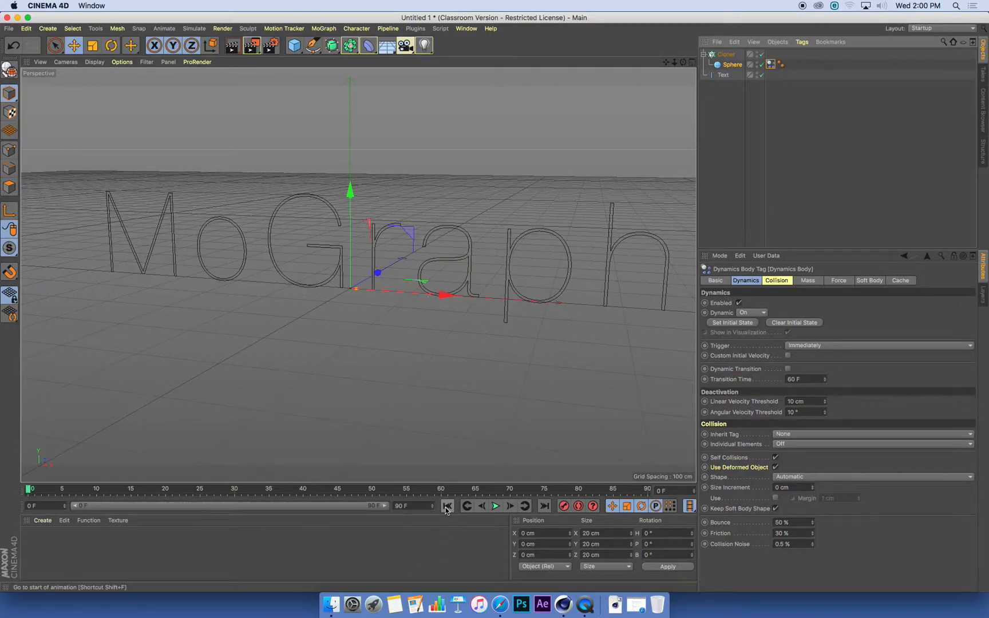
left_click(495, 506)
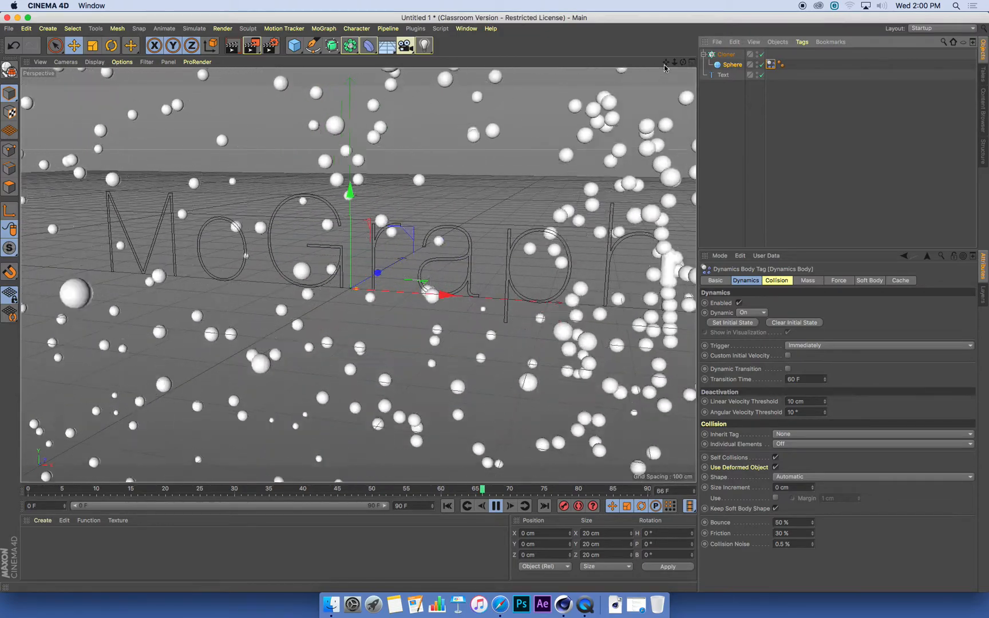
left_click_drag(675, 62, 624, 62)
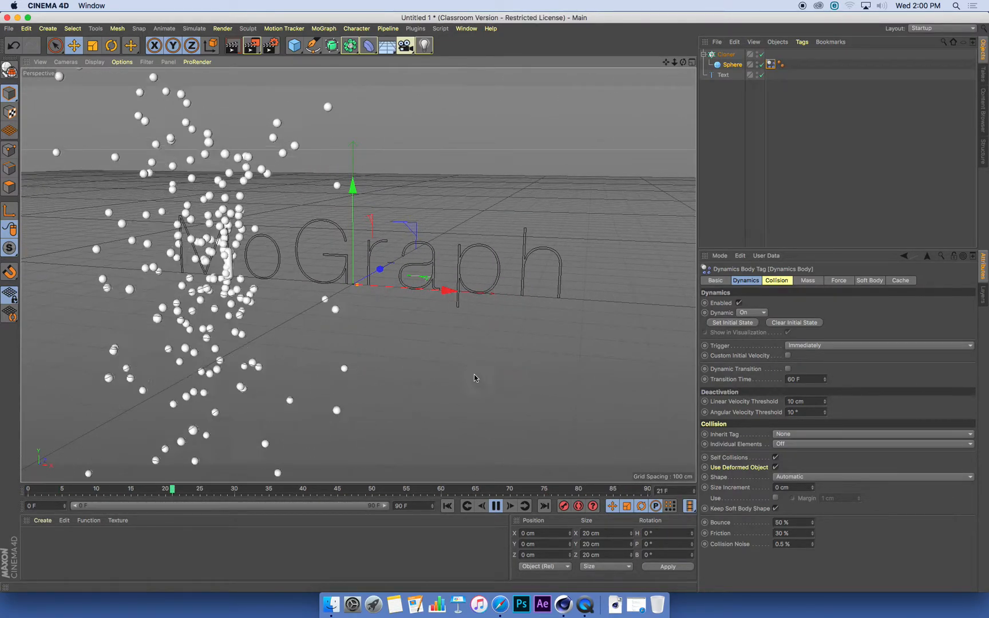
left_click(496, 506)
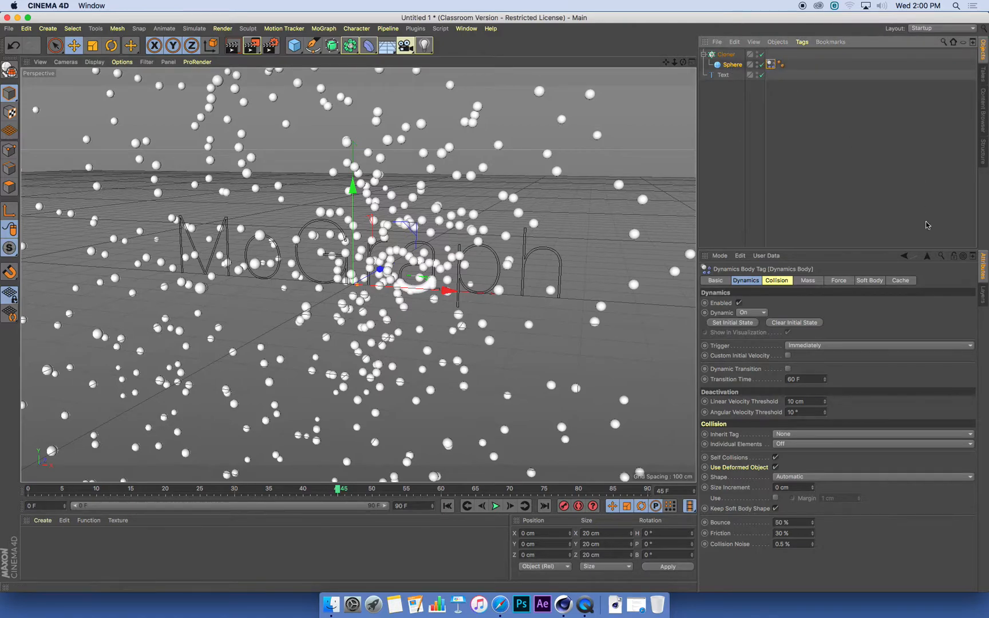
- Set the dynamics tag's Follow Position force to 2 and play the simulation from the first frame
left_click(838, 281)
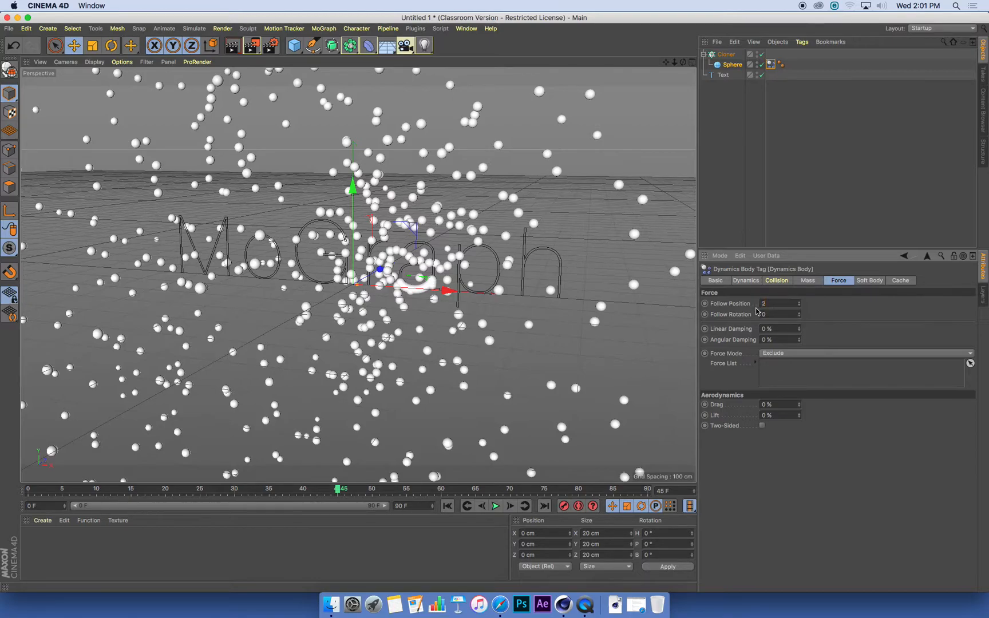
left_click(446, 507)
left_click(498, 508)
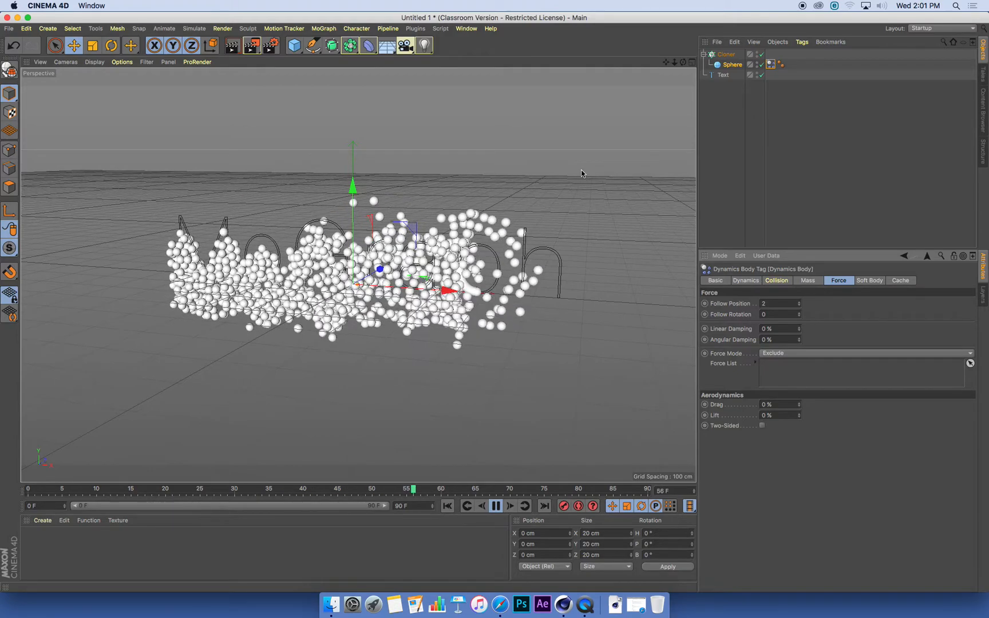
- Raise the dynamics tag's Follow Position force to 5 while the simulation plays
left_click(768, 304)
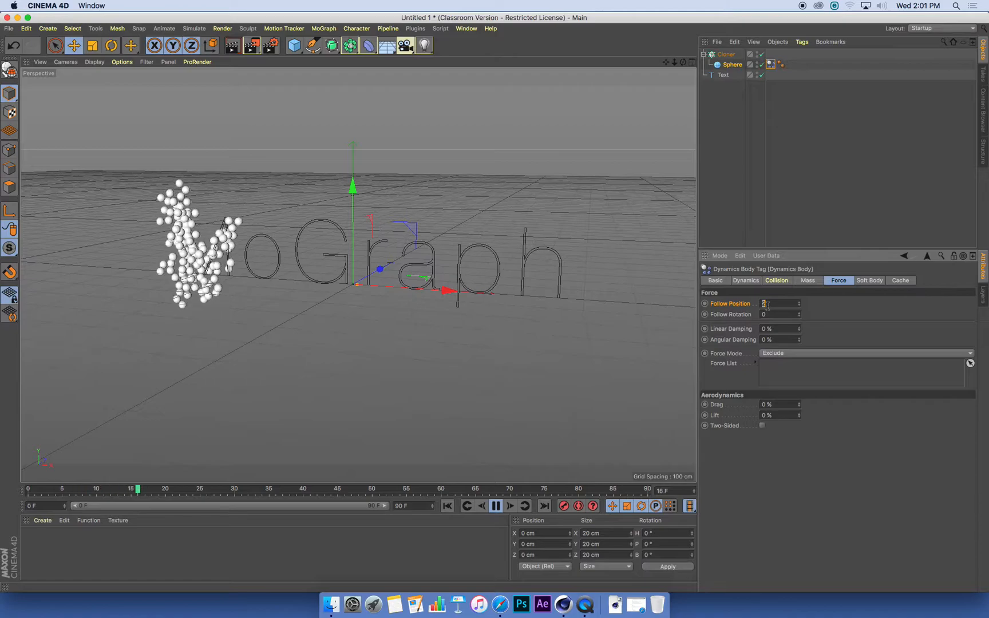
type("5")
key("Return")
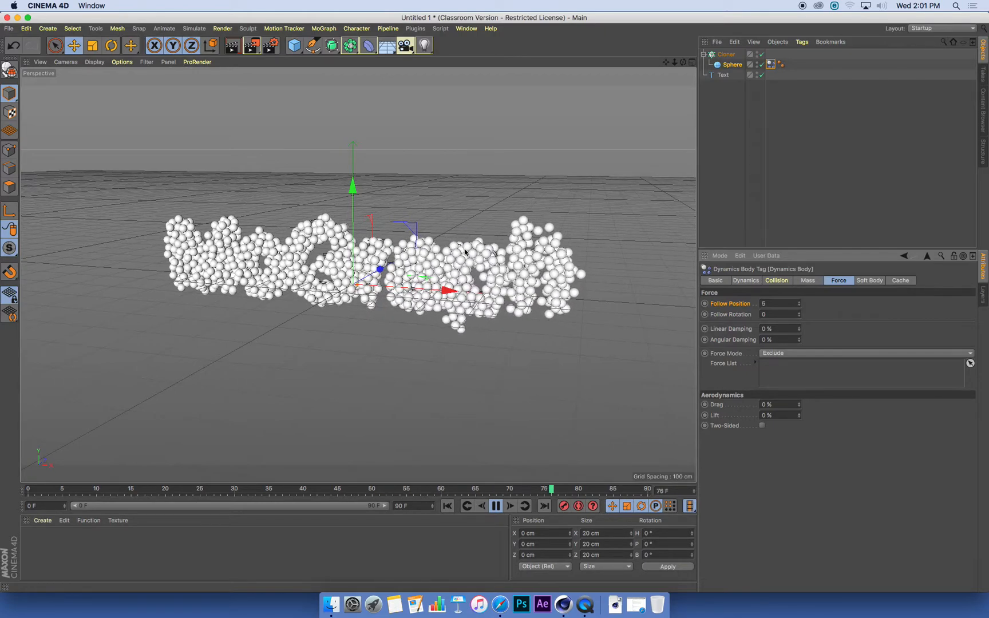
- Set the Cloner's Step distance between the spheres to 10 cm
left_click(723, 75)
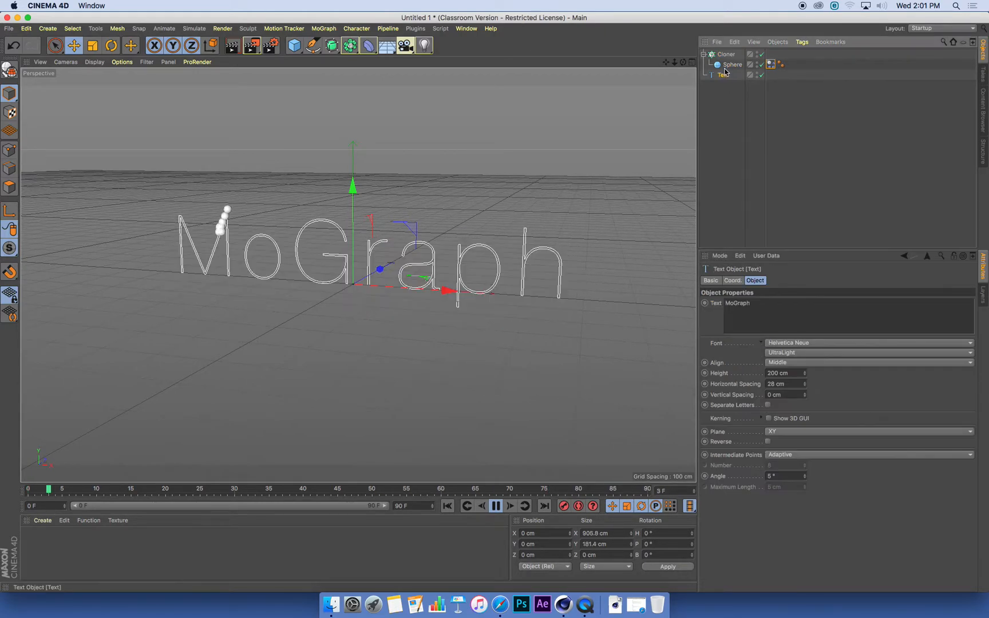
left_click(724, 56)
left_click_drag(905, 439, 956, 439)
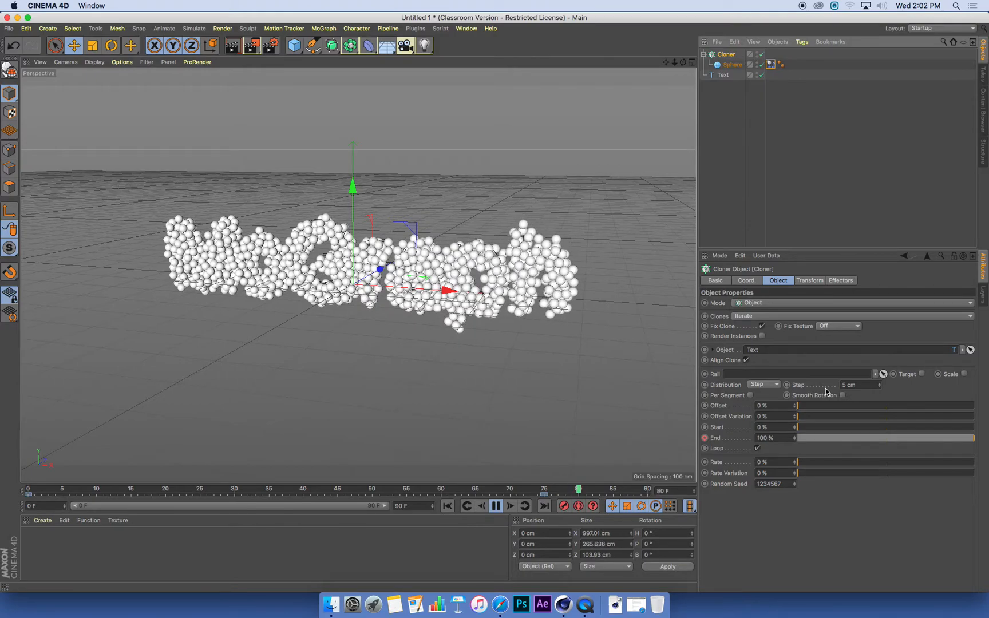
left_click(858, 385)
type("8")
key("Return")
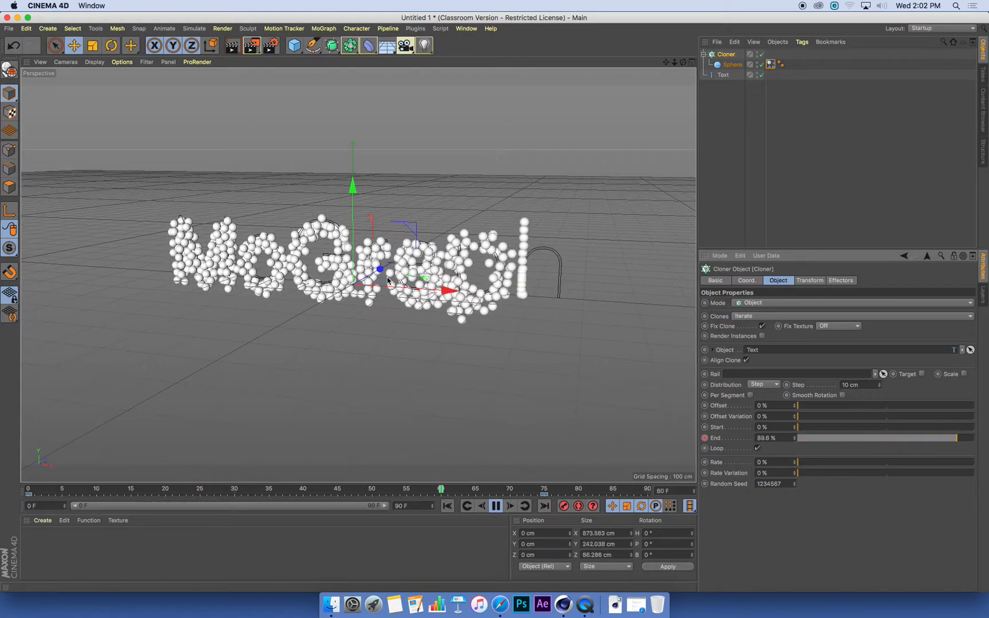
- Set the Sphere dynamics tag's Follow Position force to 9 and check the playing text from another angle
left_click(771, 64)
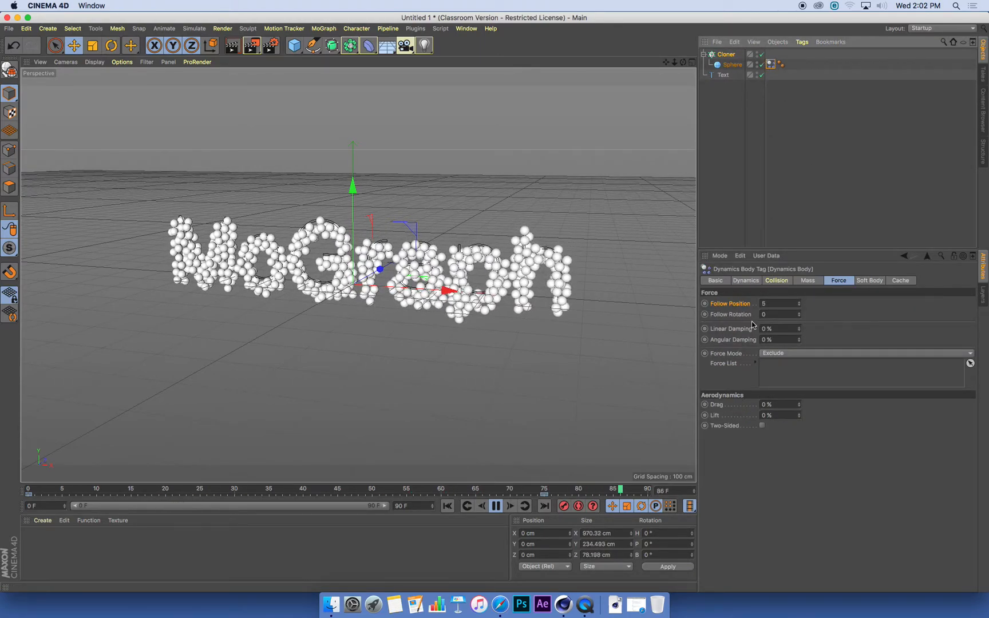
double_click(762, 304)
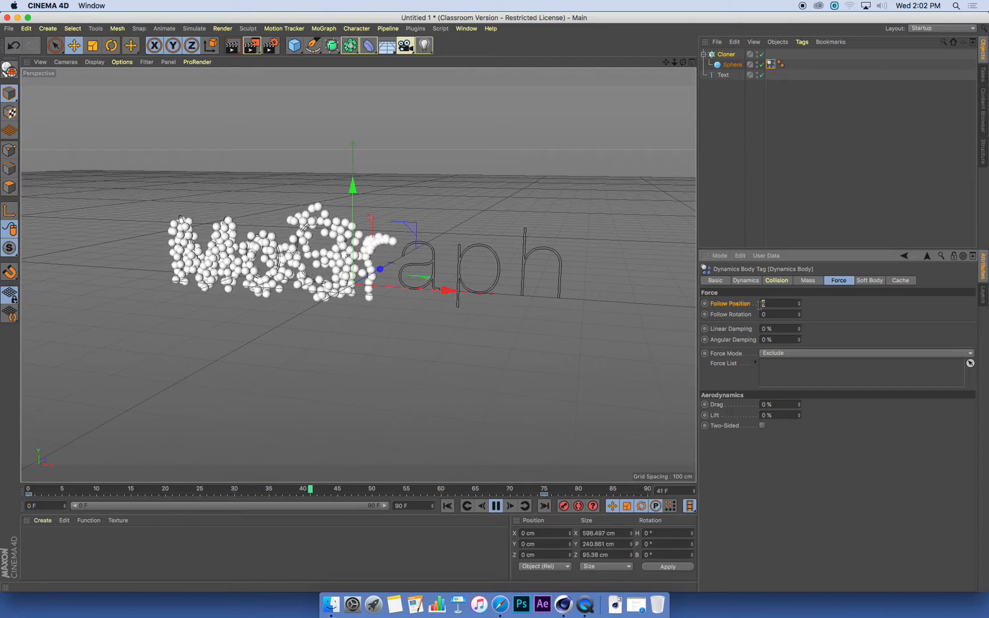
key("Return")
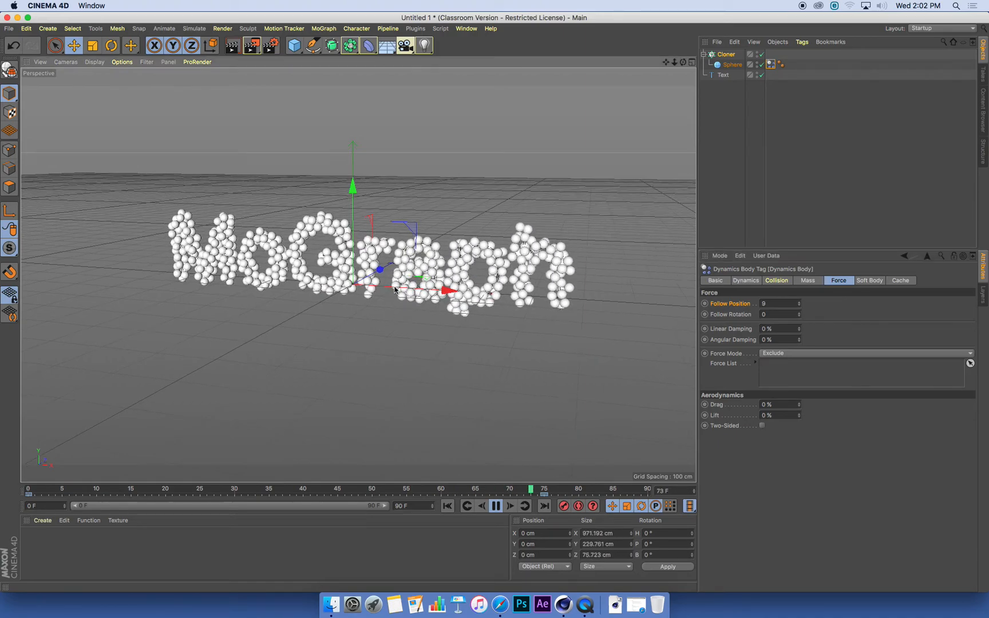
left_click_drag(414, 296, 440, 291, "alt")
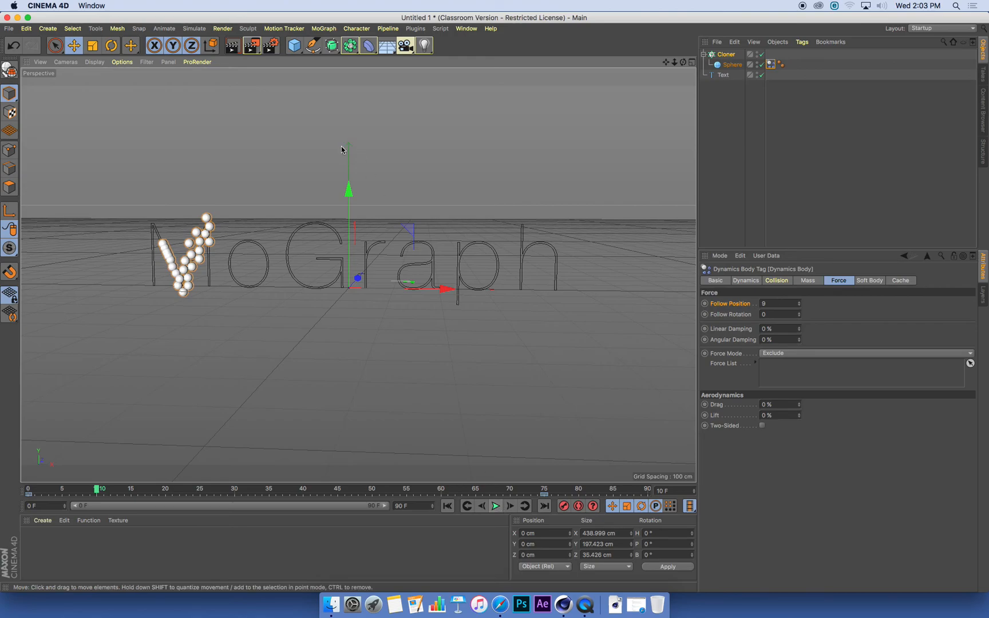
right_click(585, 604)
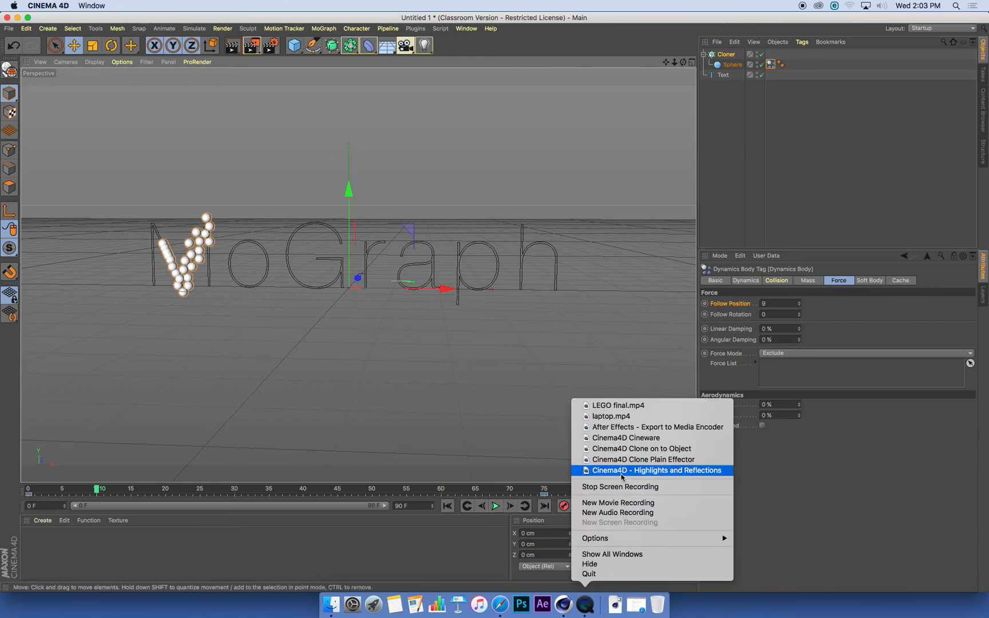